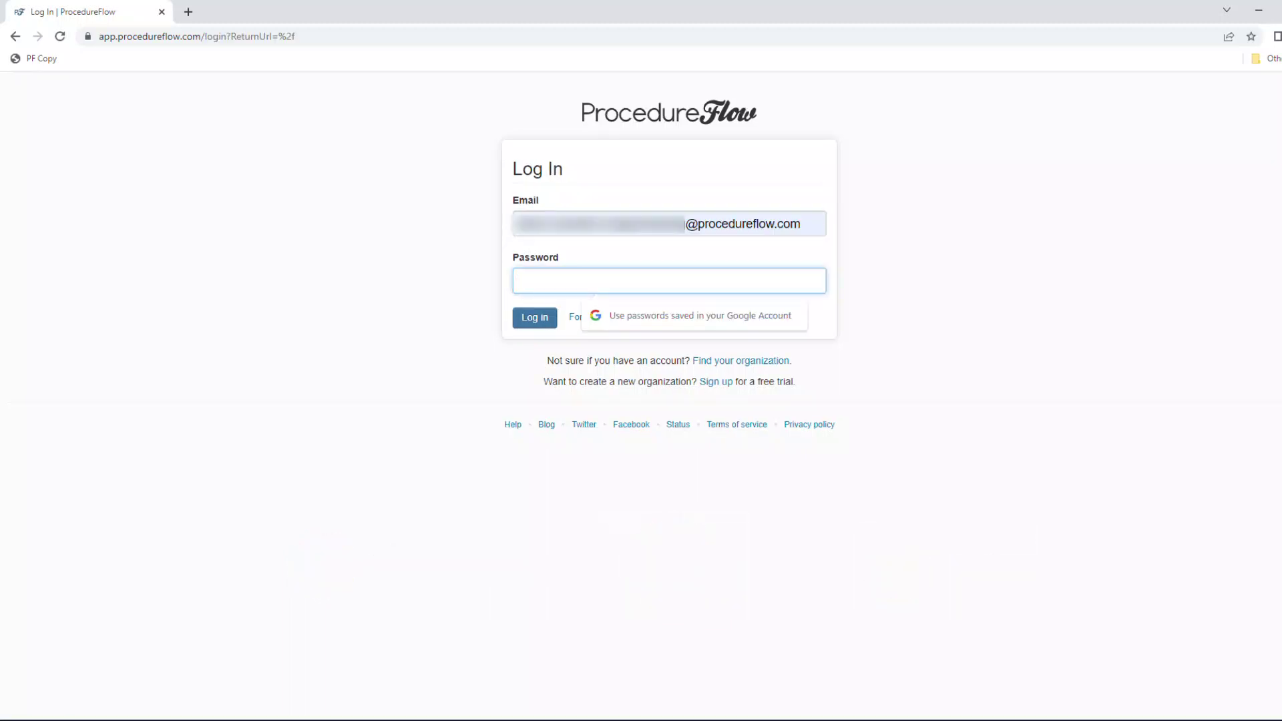
Enter the account password to sign in to ProcedureFlow.
text(••••••••••)
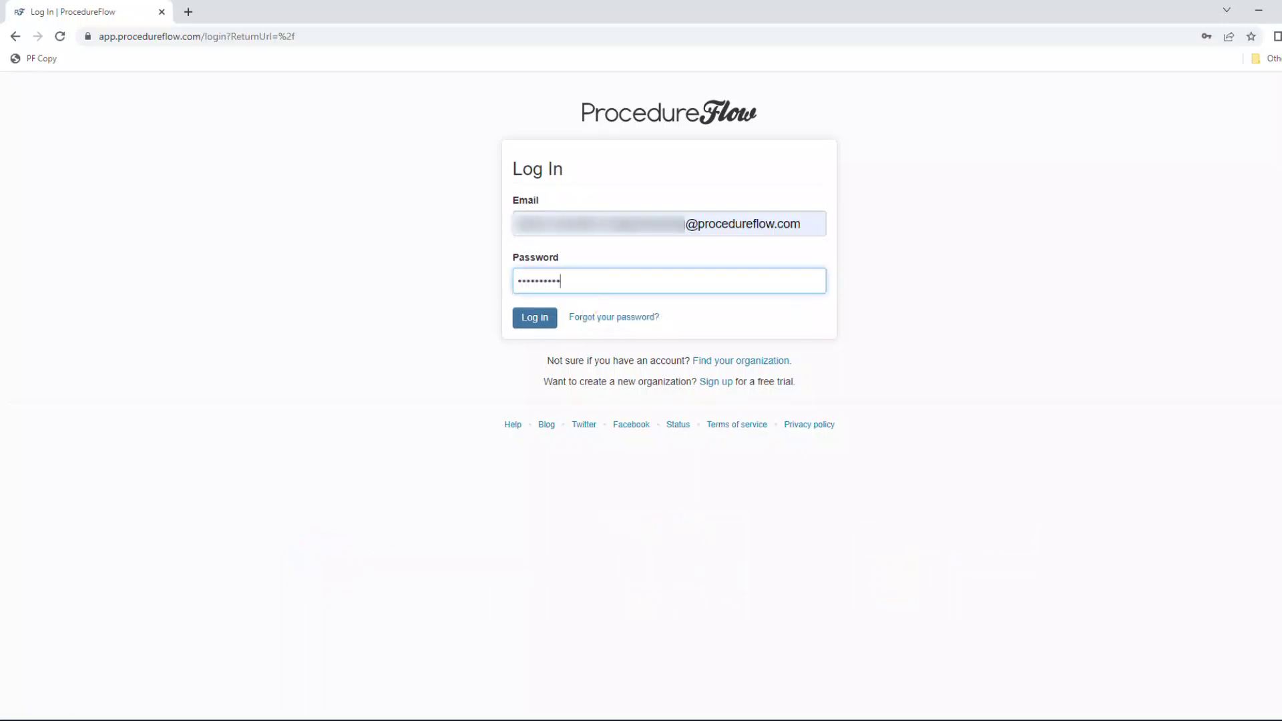
text(••••)
key(Return)
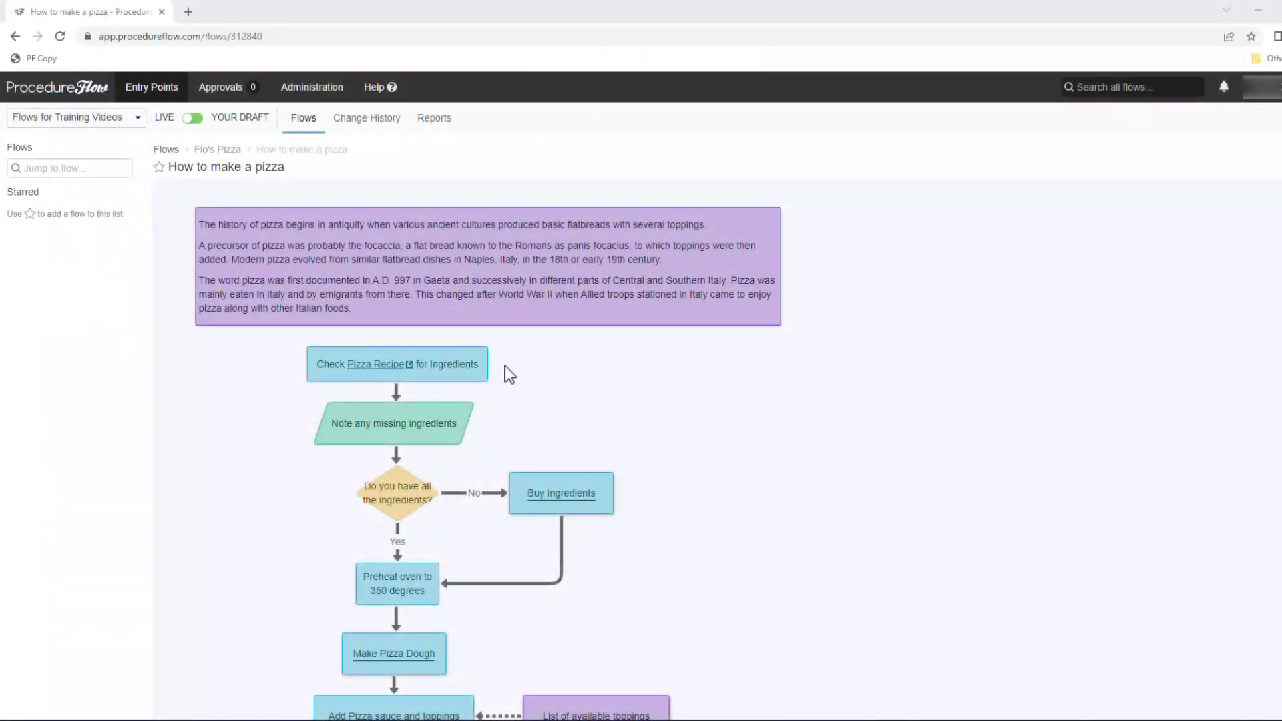
Scroll down the pizza flowchart until the Make Pizza Dough box appears.
scroll(408, 397, down, 1)
scroll(407, 409, down, 1)
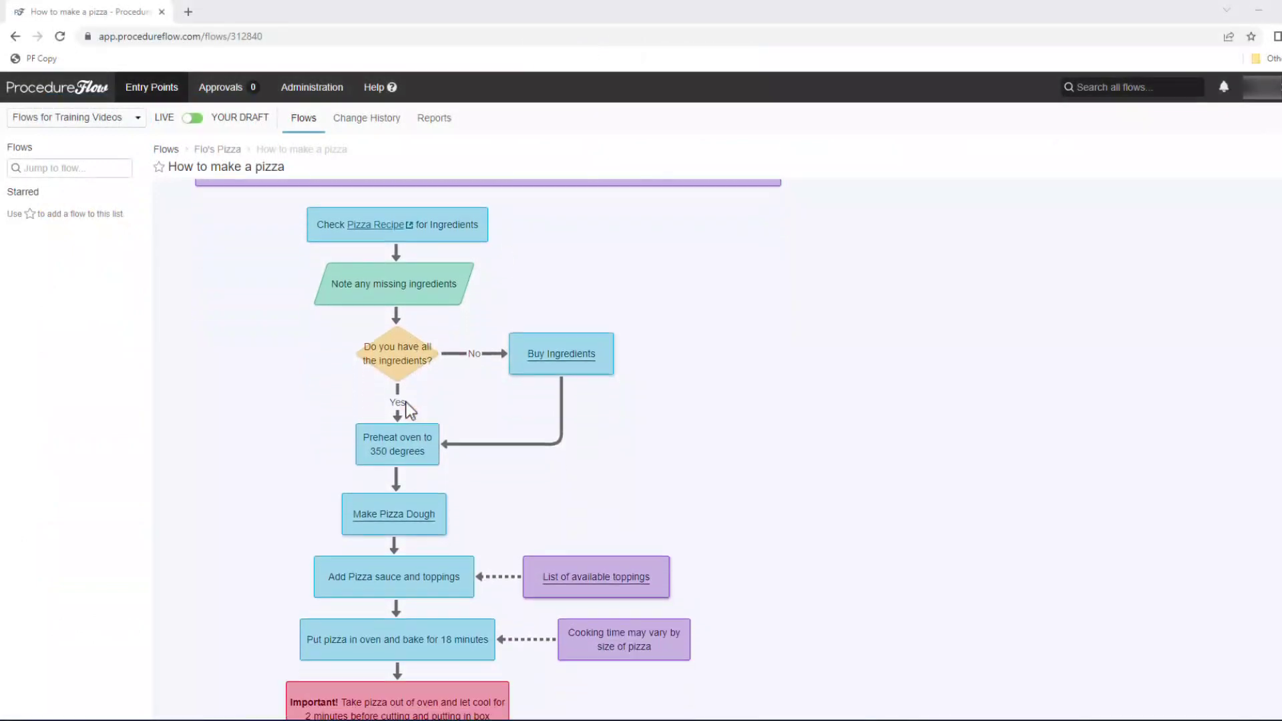
scroll(435, 387, down, 1)
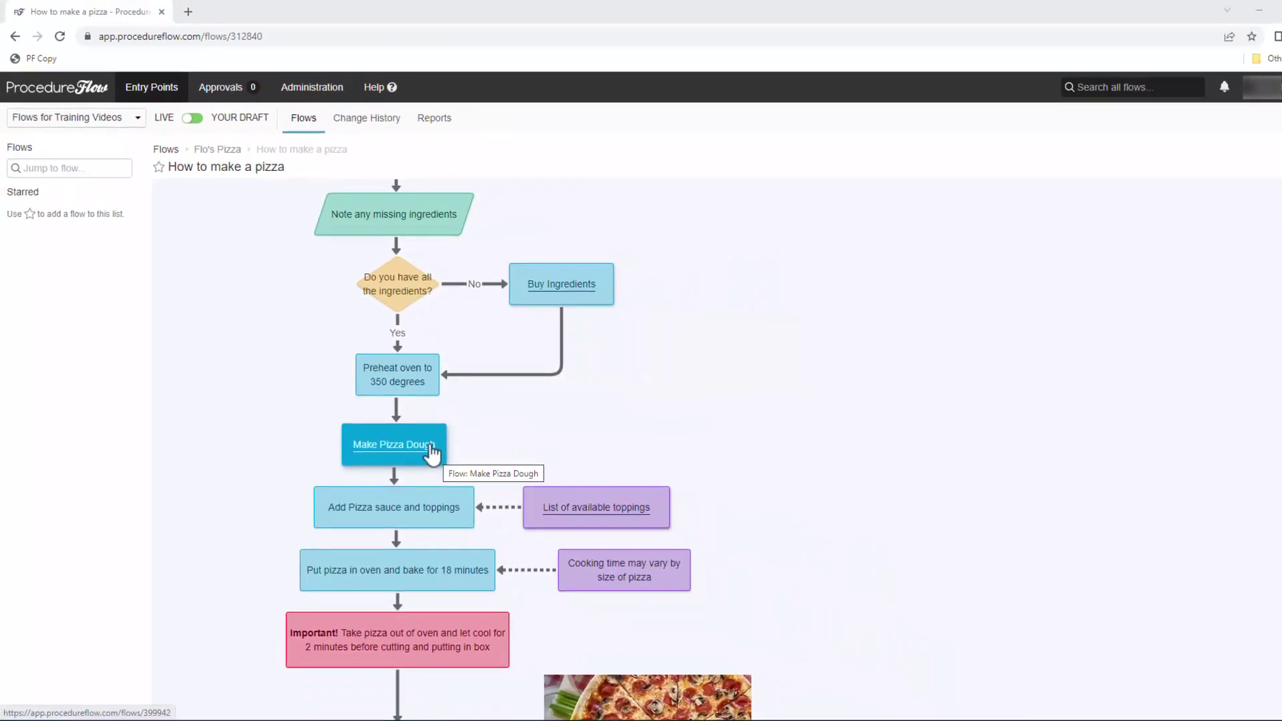
Open the Make Pizza Dough subflow and review its steps down to 'Go back and continue'.
click(430, 450)
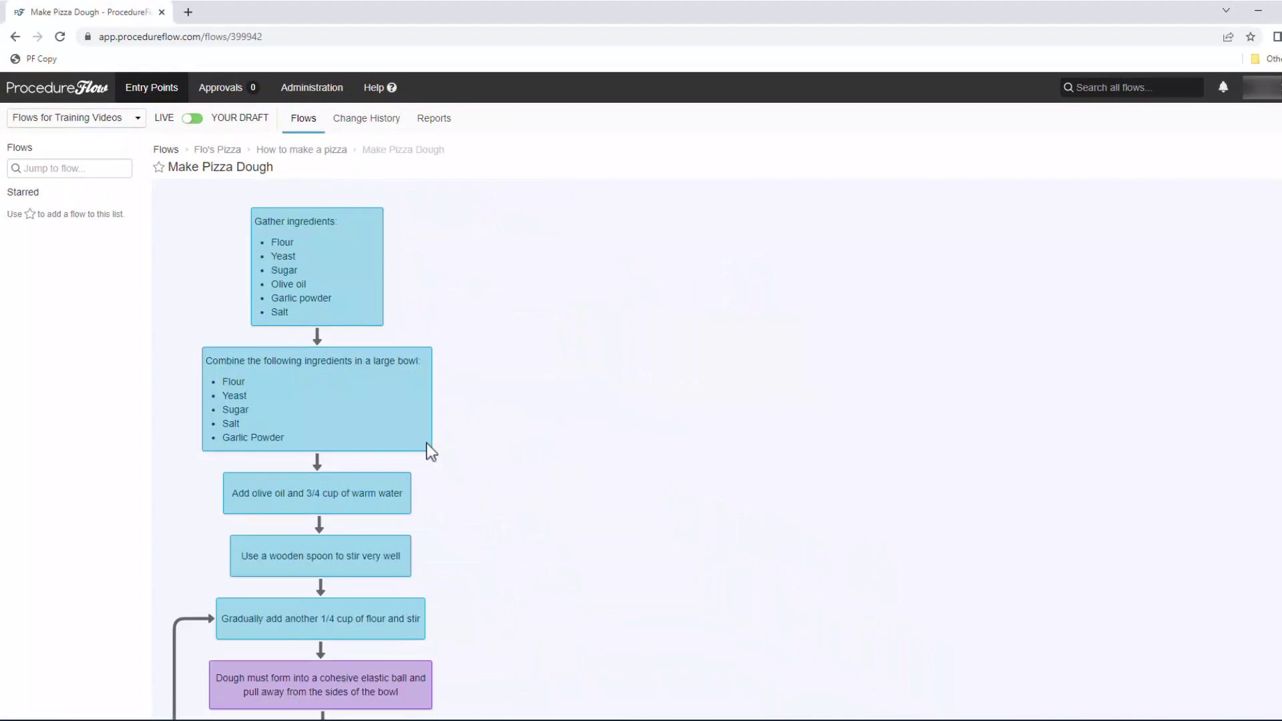
scroll(431, 451, down, 4)
scroll(431, 452, down, 5)
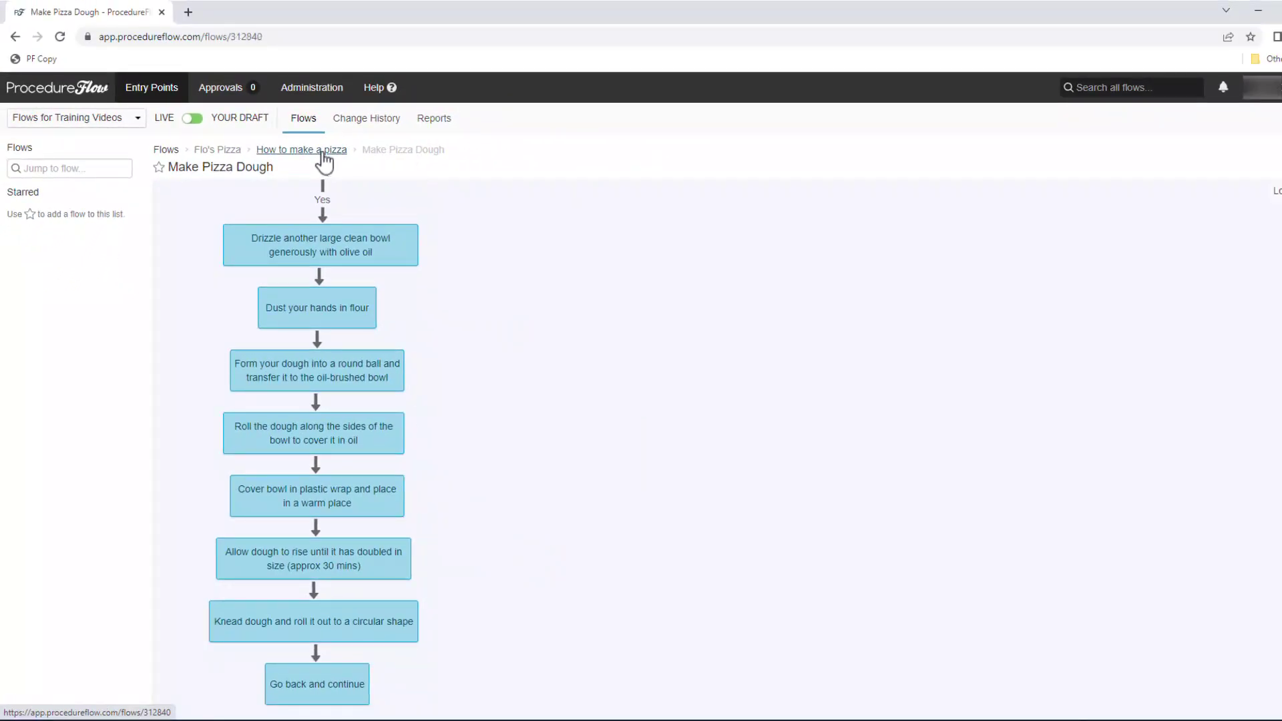
Go back to How to make a pizza and review it to the delivery and pickup Done endings.
click(322, 151)
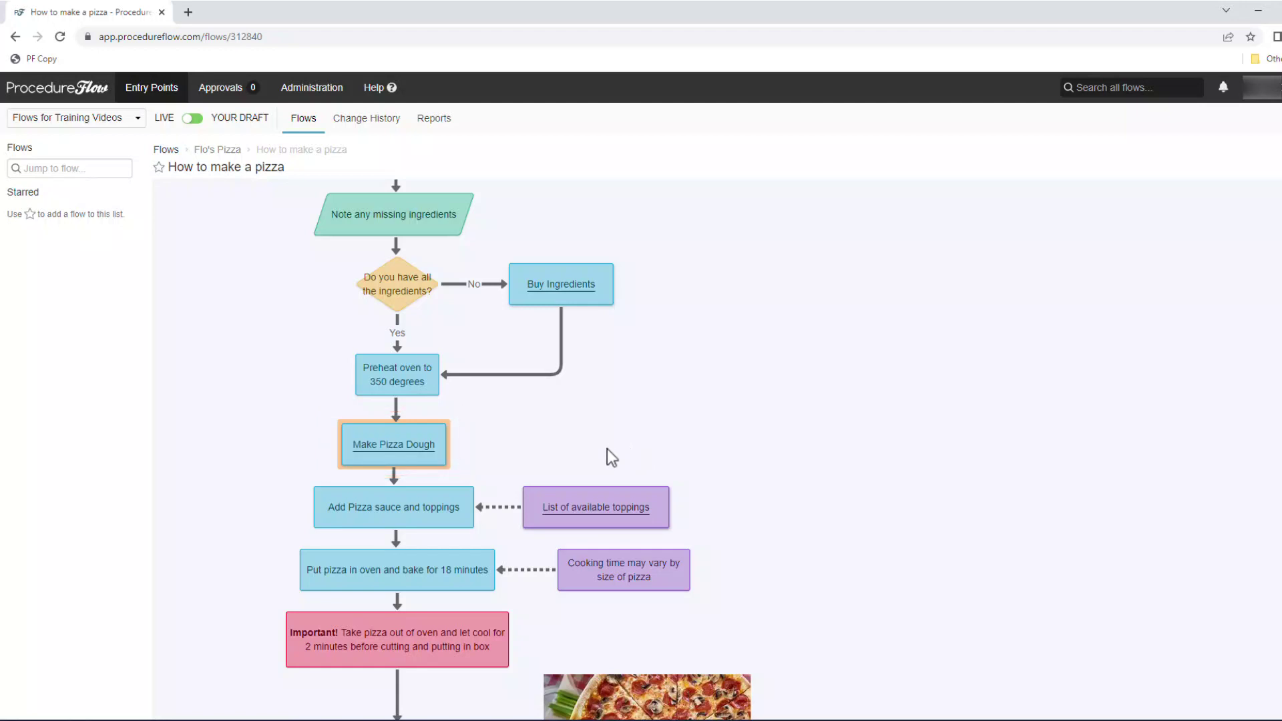
scroll(608, 449, down, 1)
scroll(608, 449, down, 2)
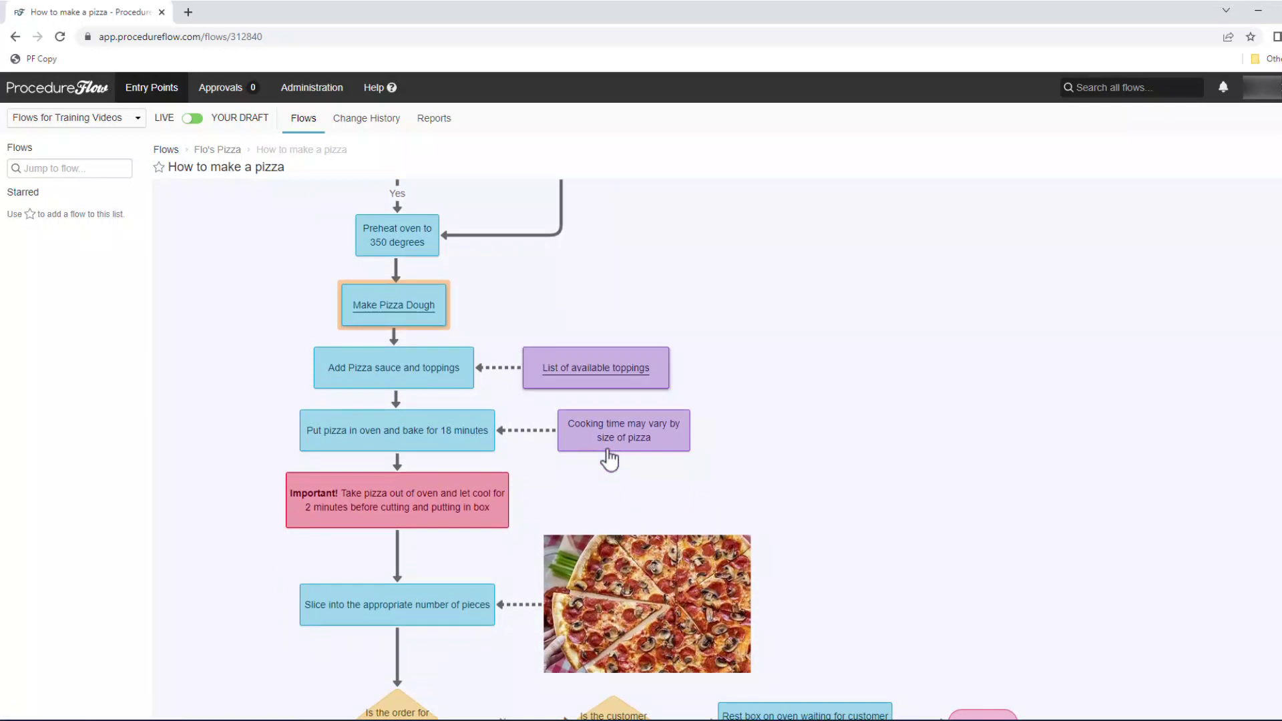
scroll(607, 448, down, 2)
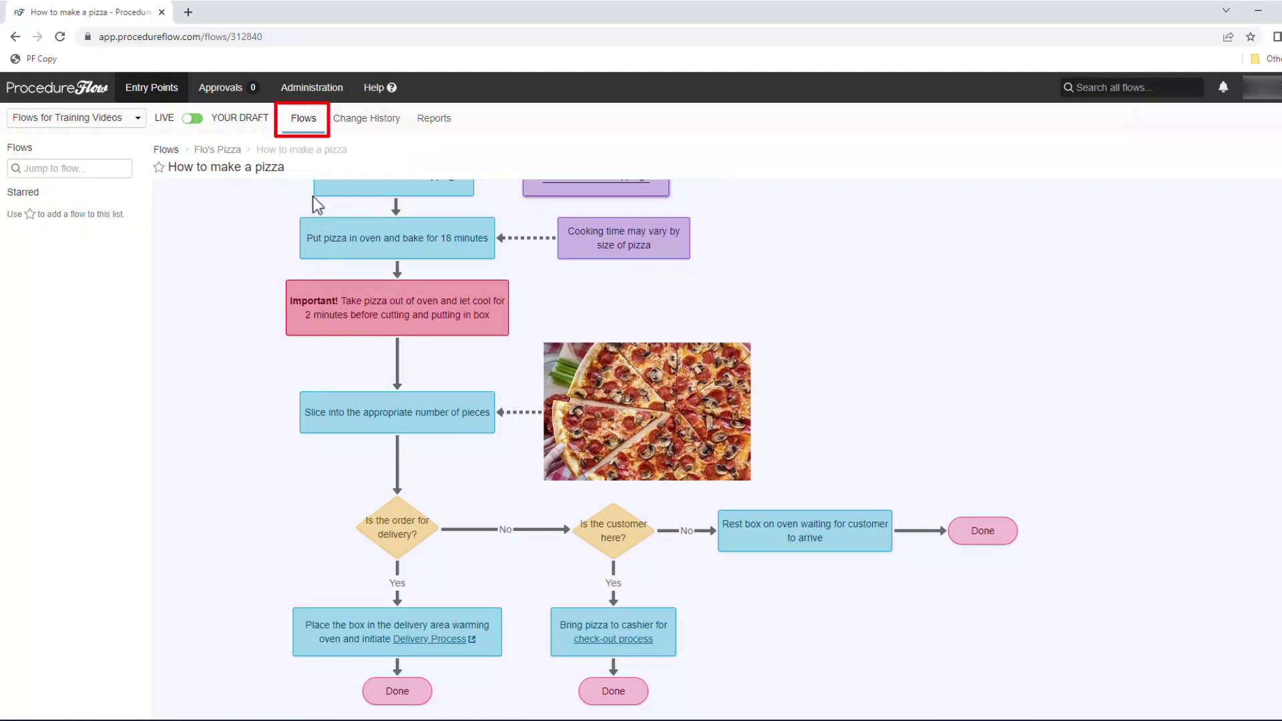
click(315, 122)
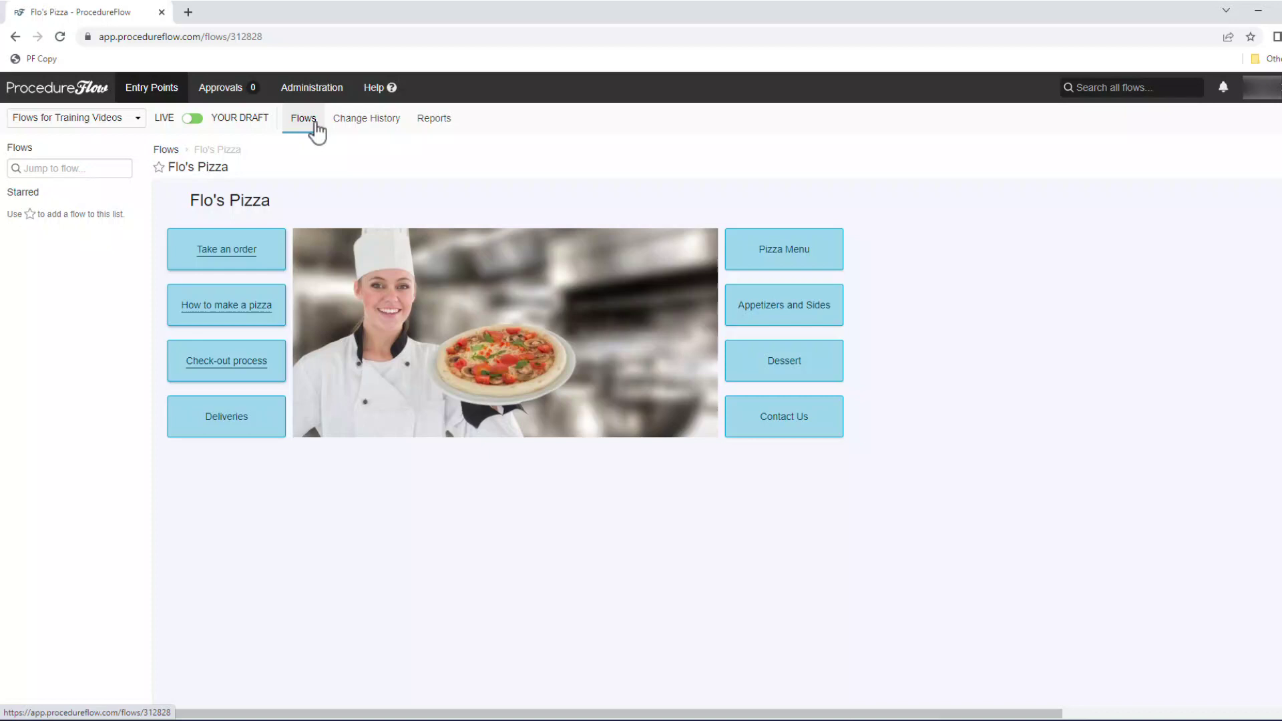
click(271, 310)
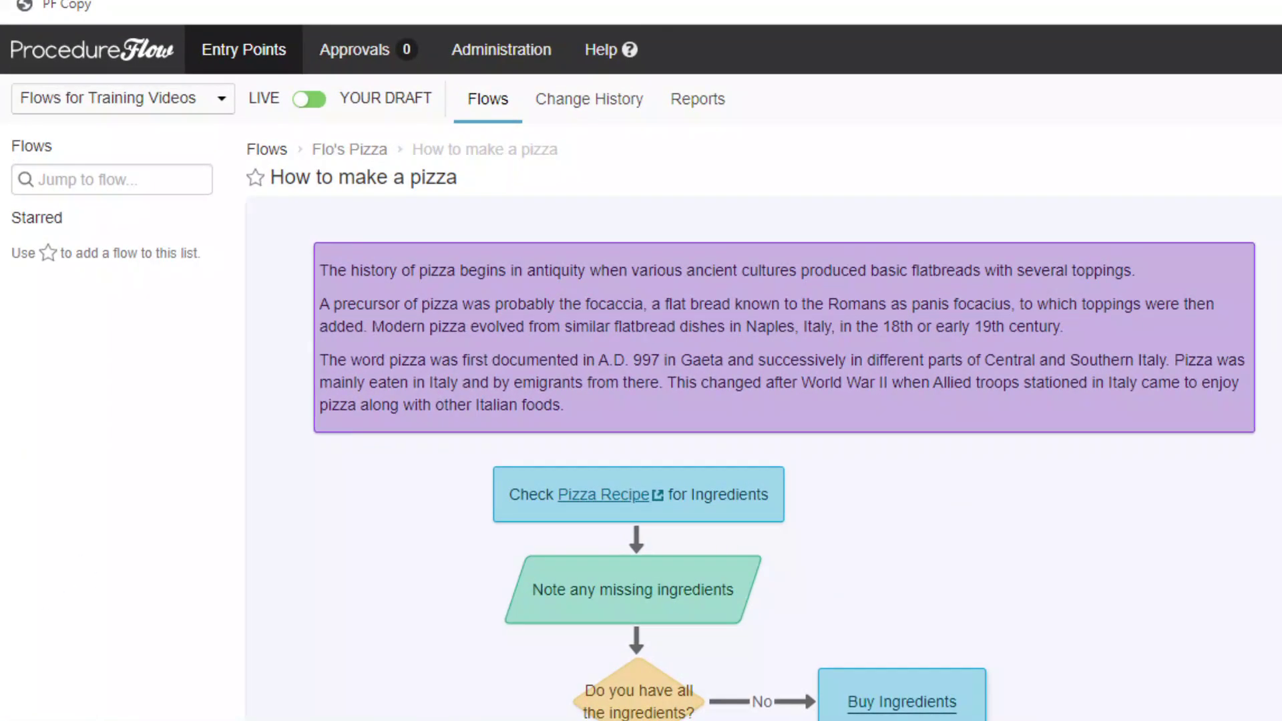
Search flows for 'flour' and open Make Pizza Dough from the matches.
click(116, 184)
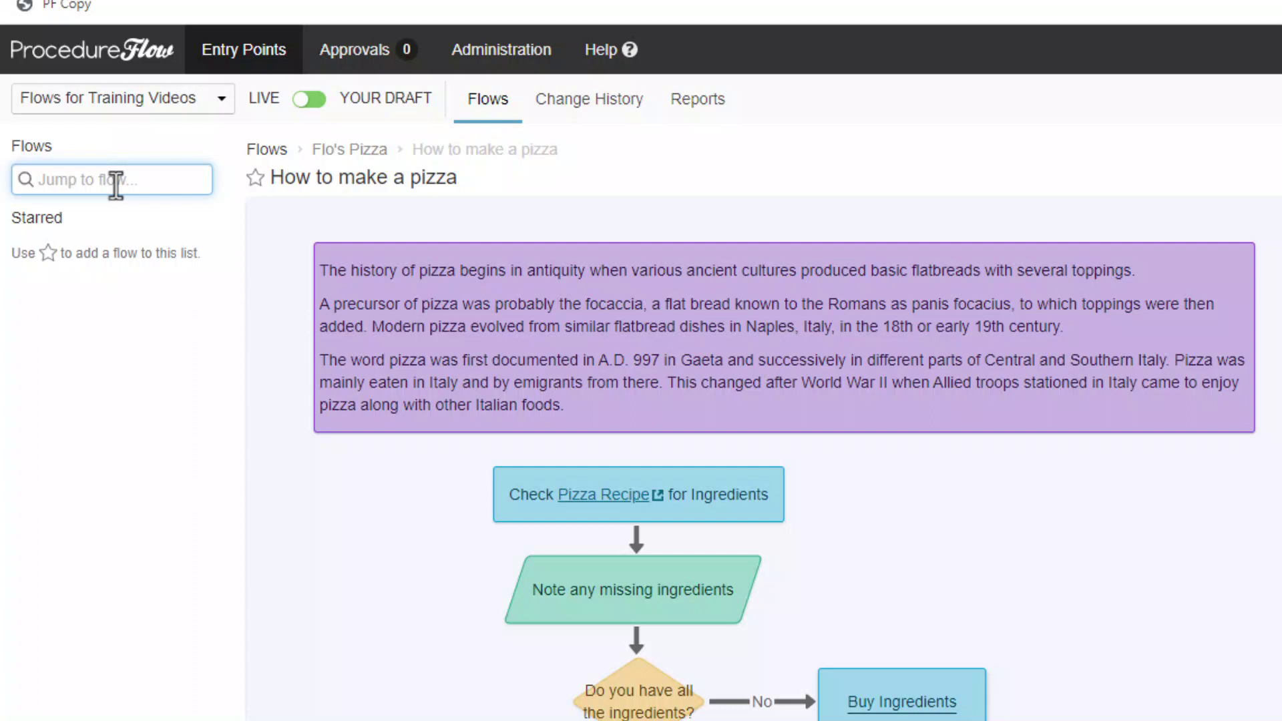
text(flour)
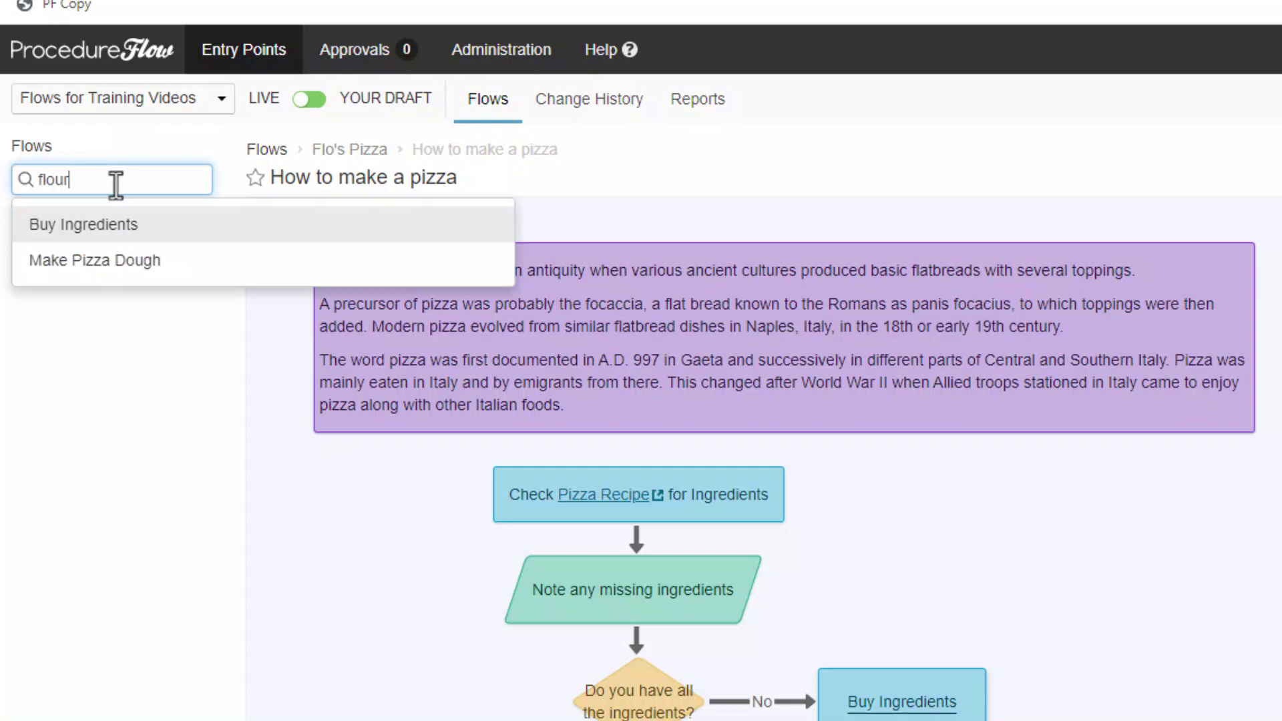
click(192, 268)
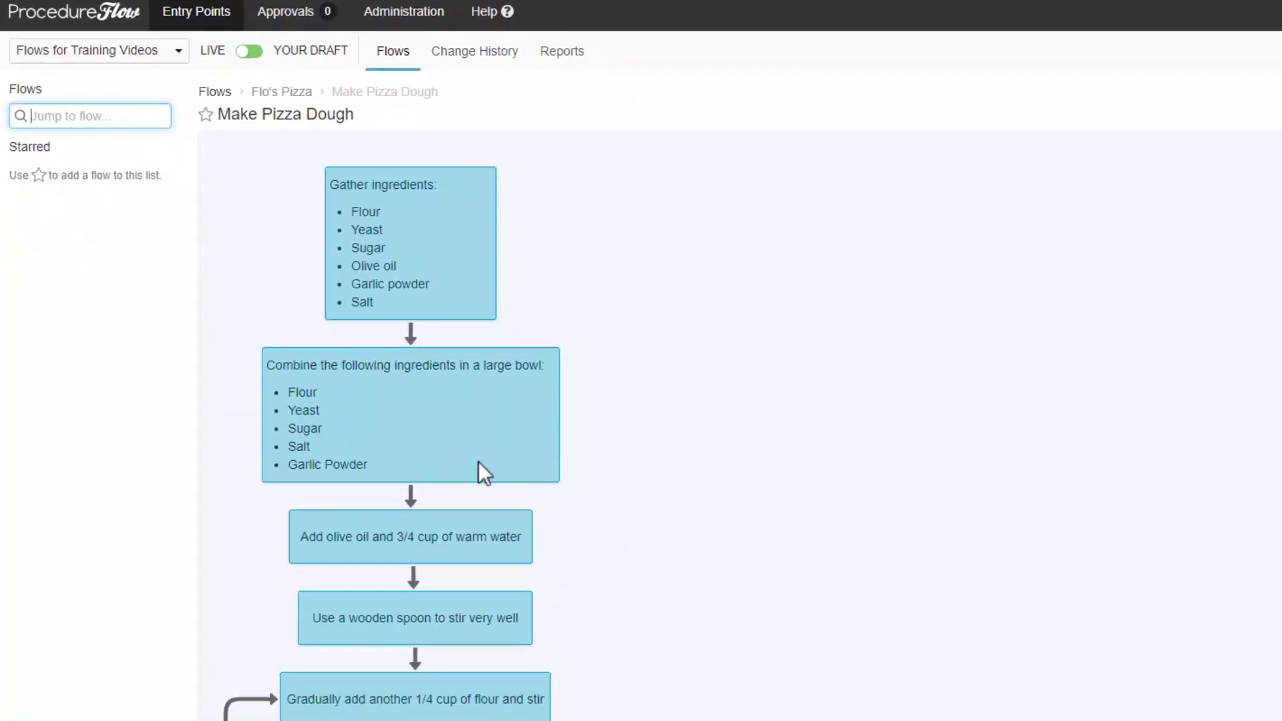
scroll(603, 498, down, 3)
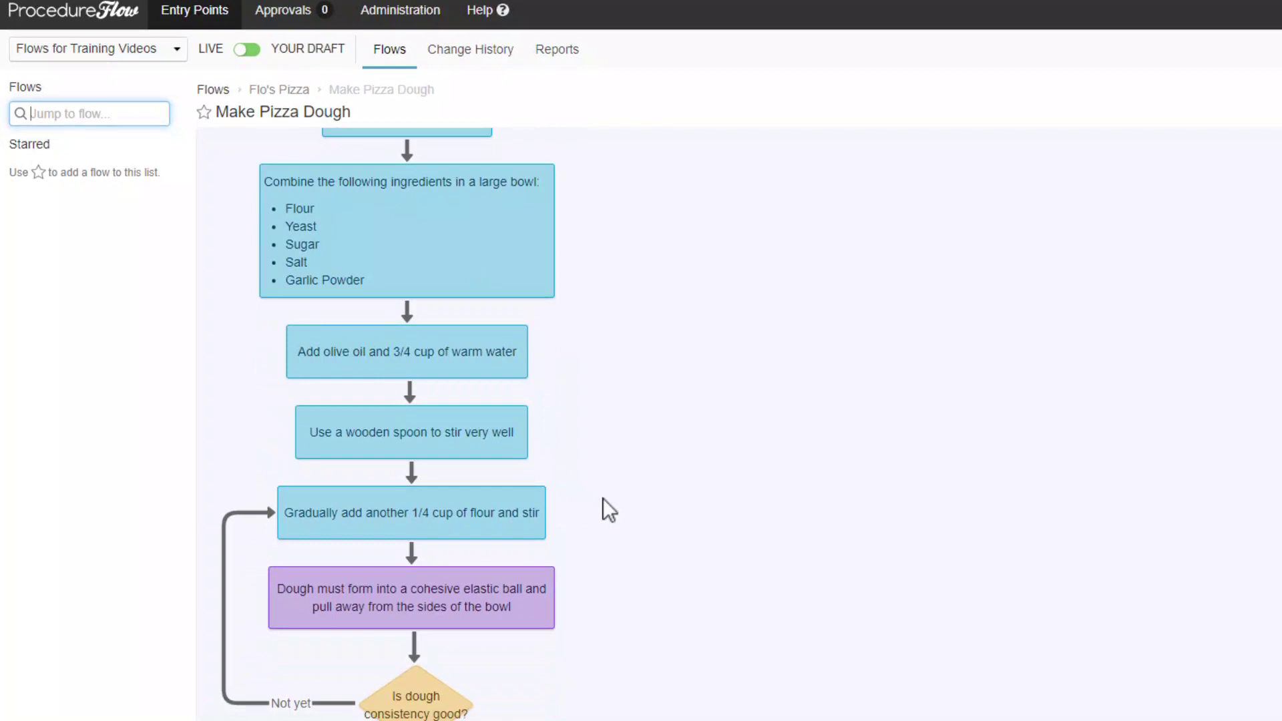
scroll(604, 498, up, 3)
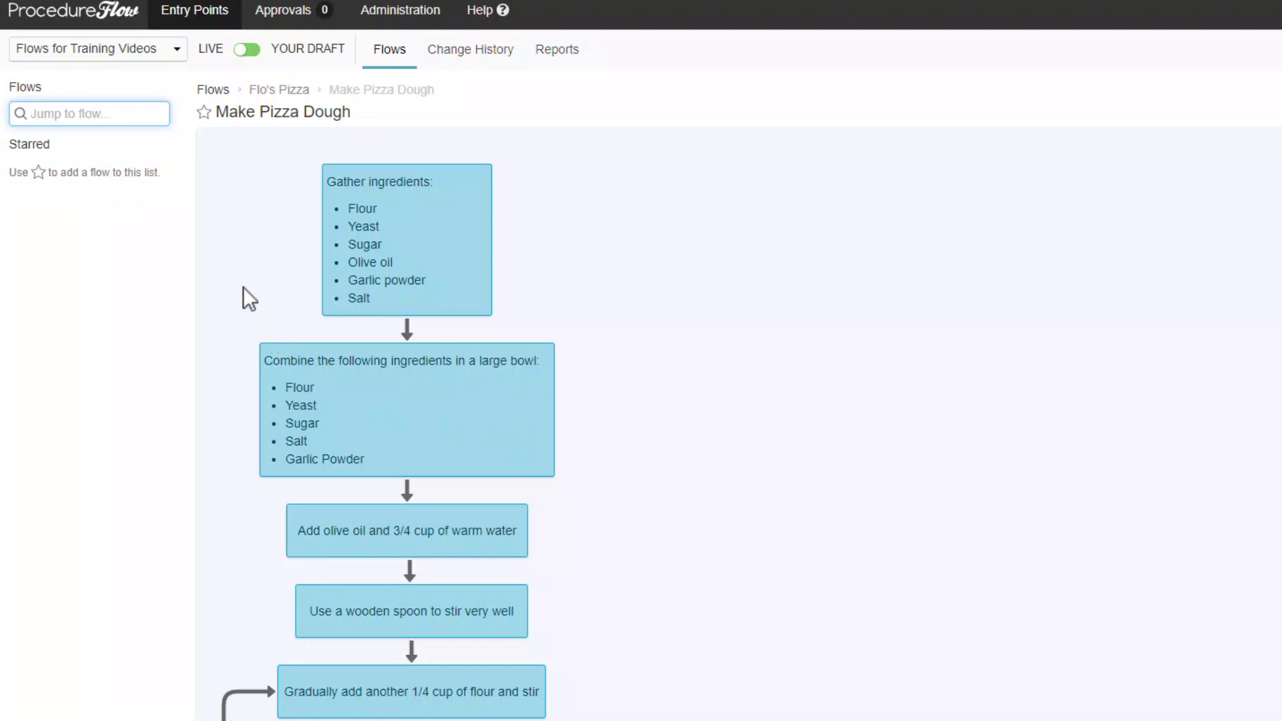
Star the Make Pizza Dough flow using the star beside its title.
click(205, 115)
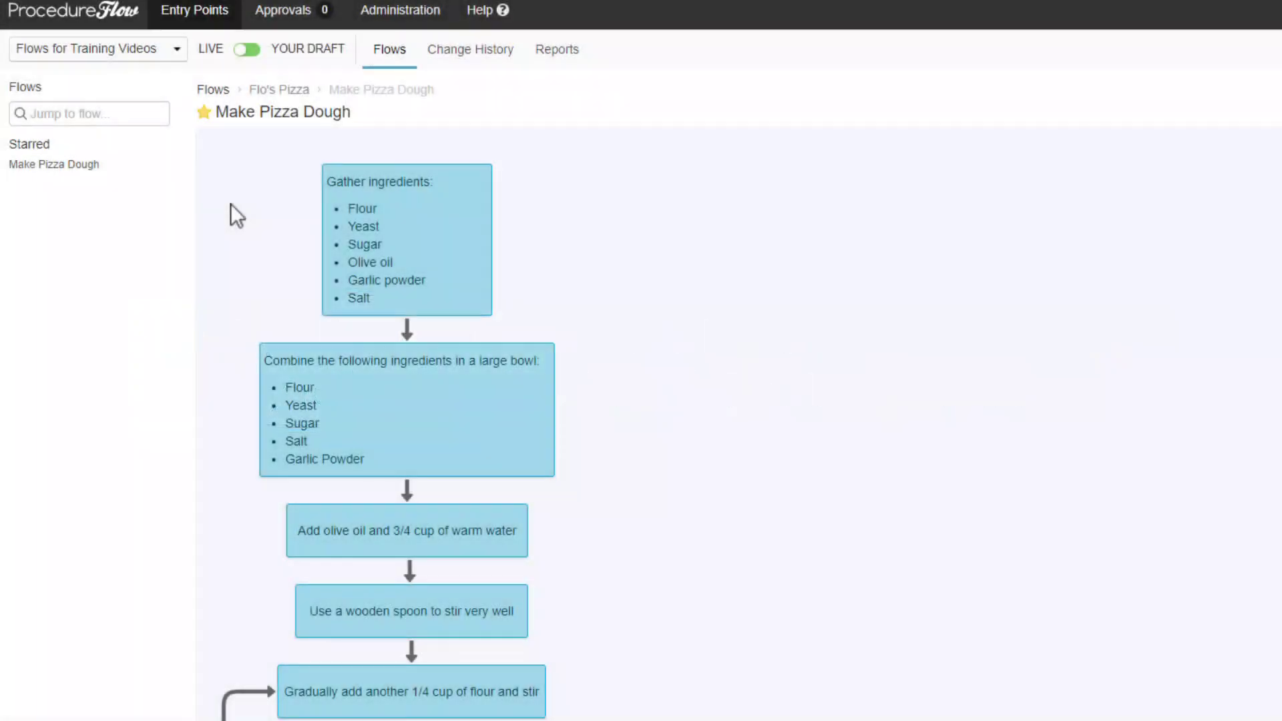
Go up to Flo's Pizza, then reopen How to make a pizza and review it.
click(279, 90)
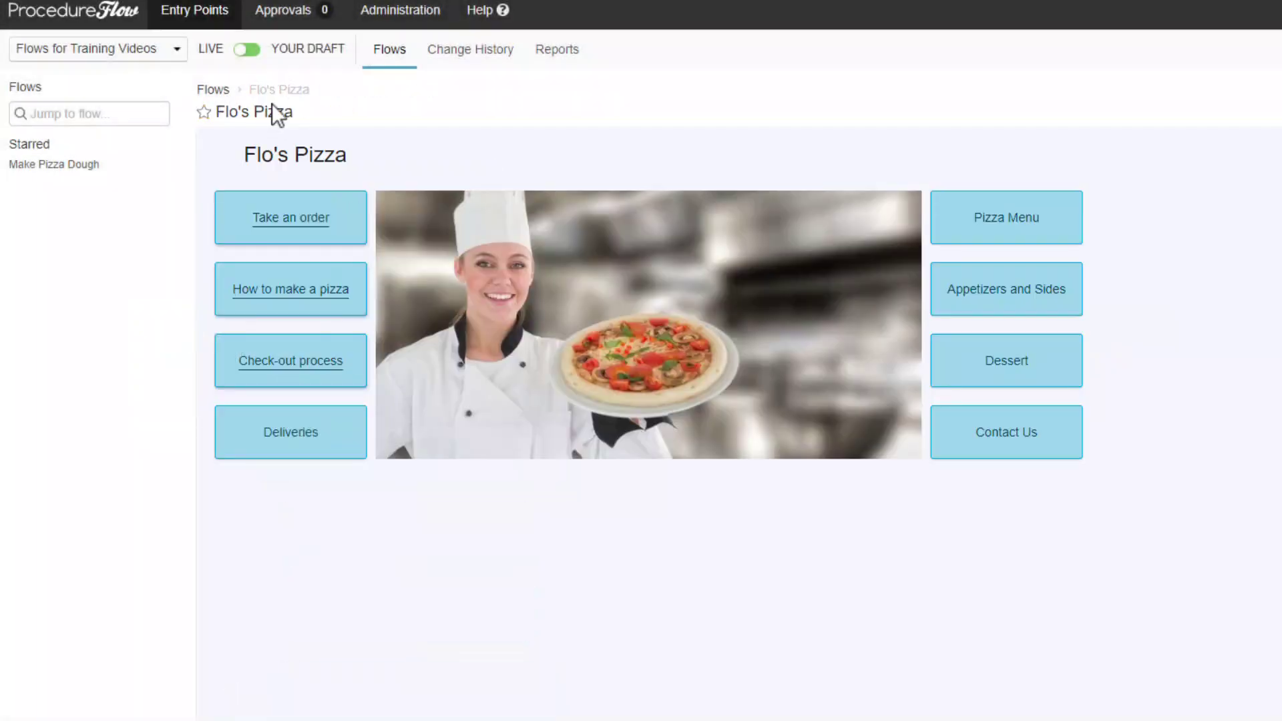
click(338, 294)
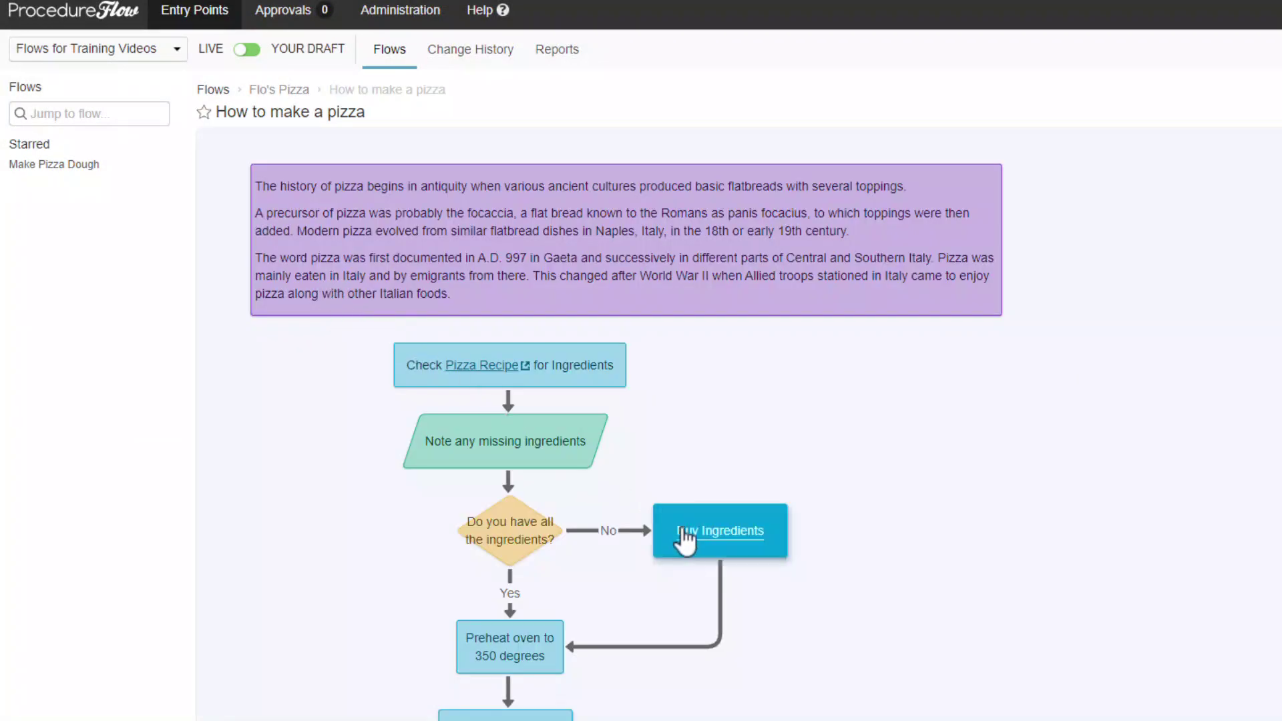
scroll(626, 428, down, 8)
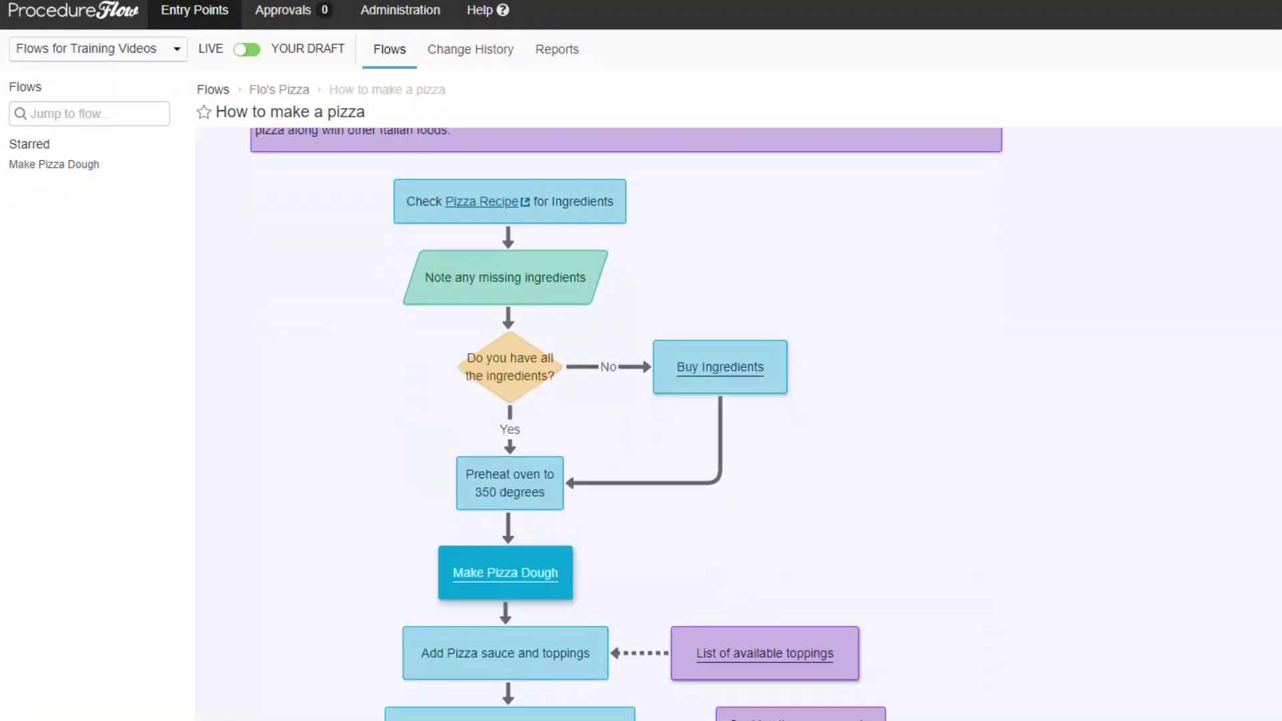
scroll(735, 424, down, 1)
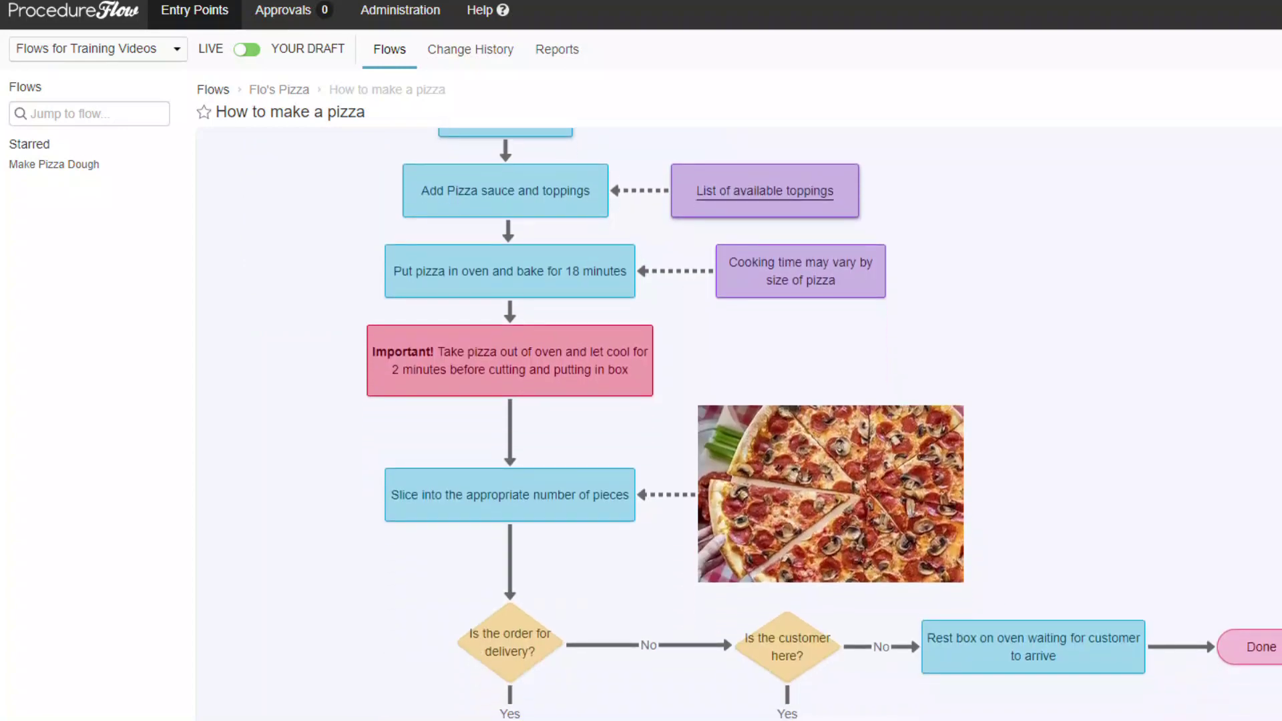
scroll(361, 699, down, 1)
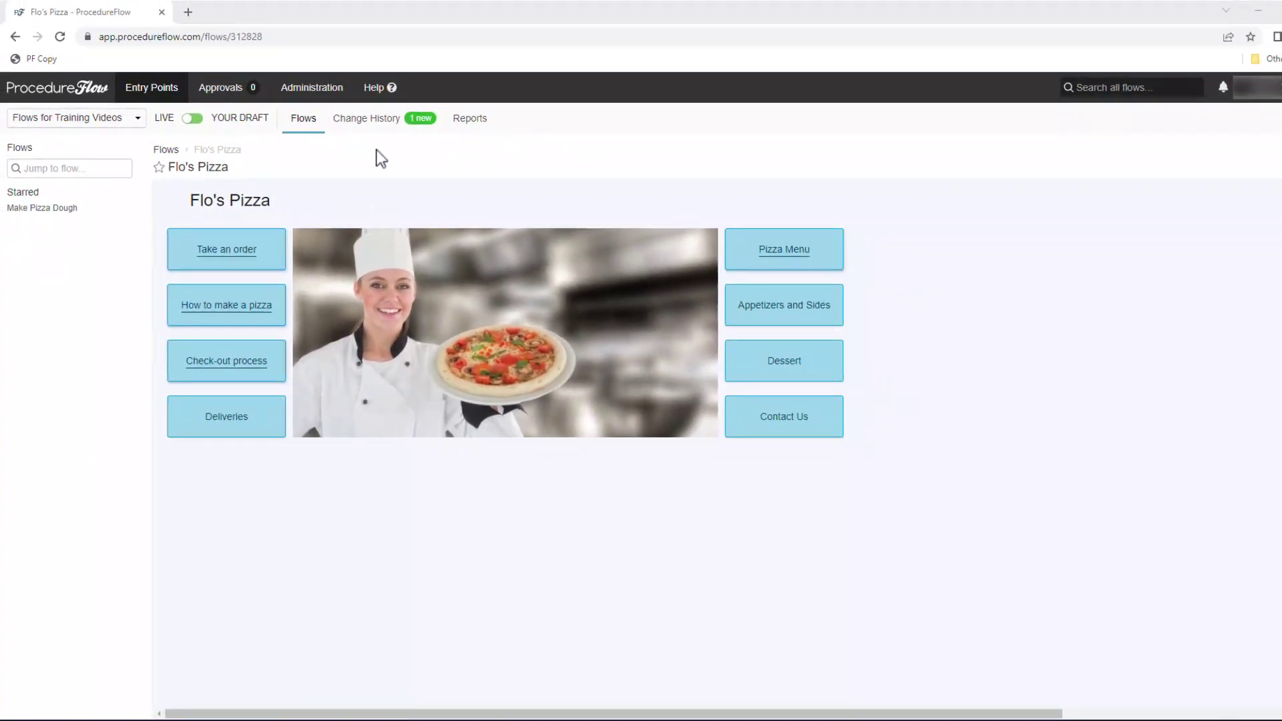
In Change History, inspect the Pizza Menu addition, Deliveries deletion and Flo's Pizza modification.
click(376, 129)
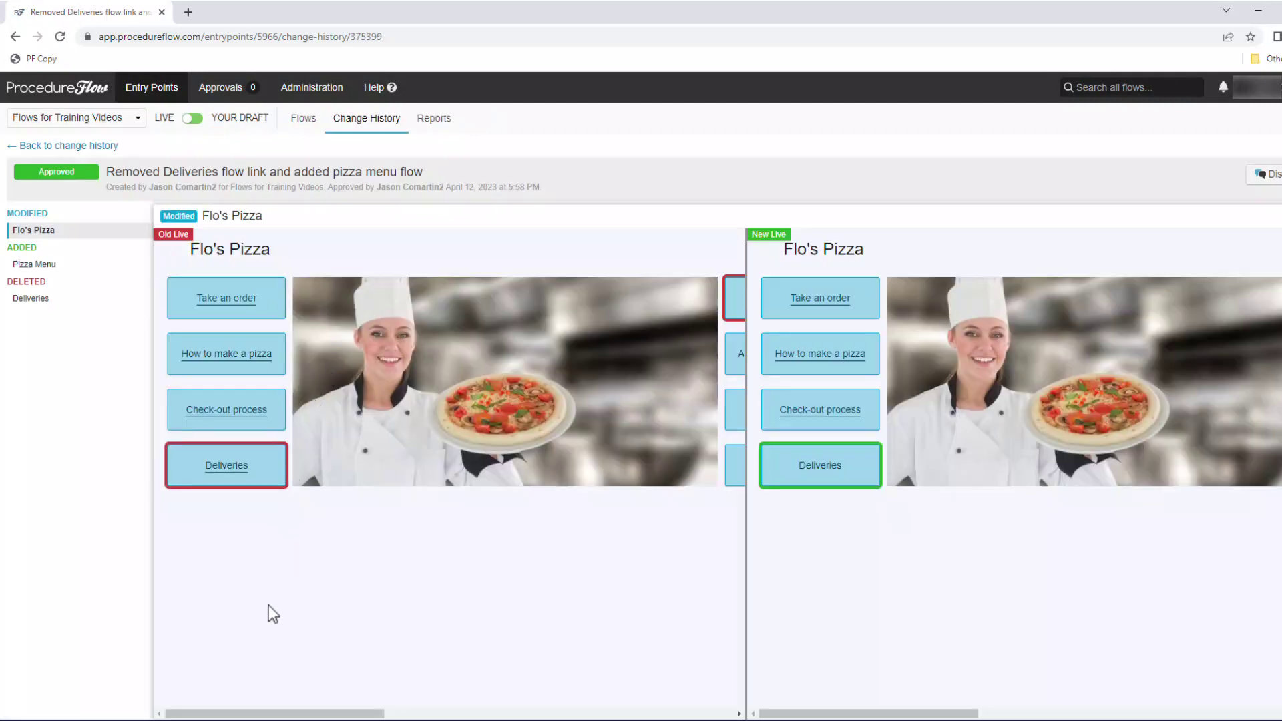
mouse_move(274, 714)
mouse_down()
mouse_move(514, 718)
mouse_move(272, 718)
mouse_up()
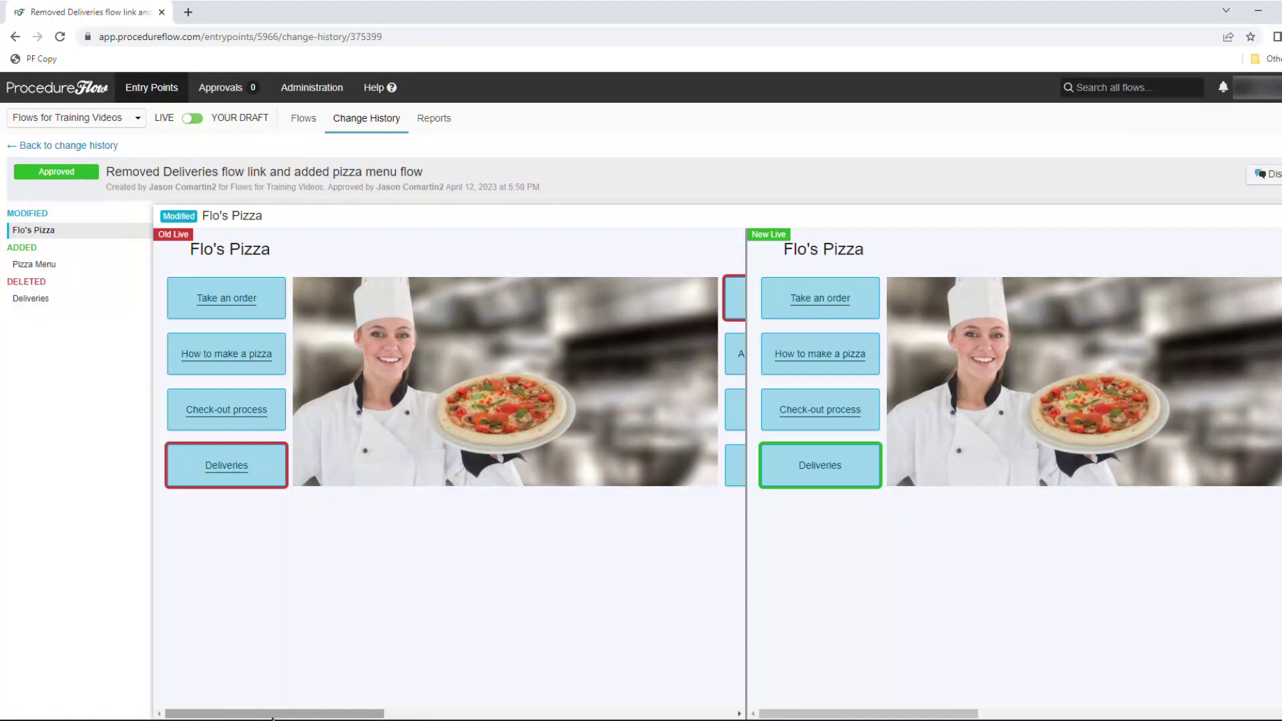
click(50, 265)
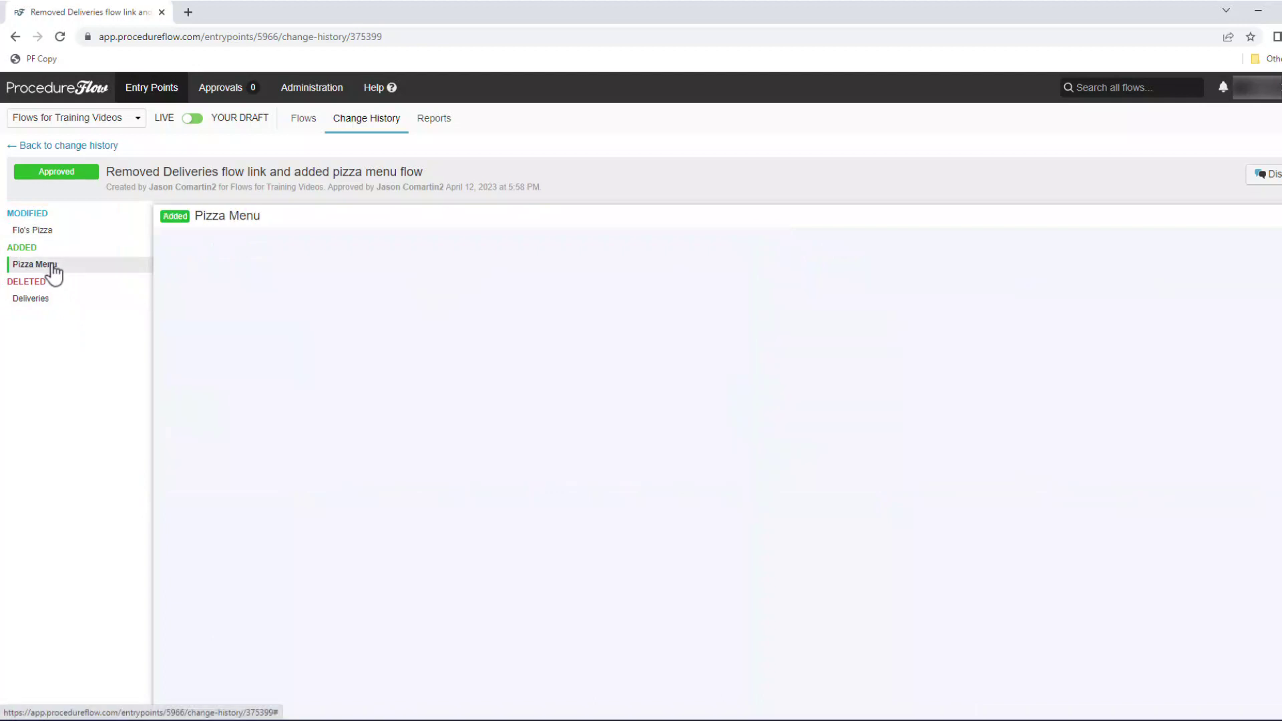
click(38, 304)
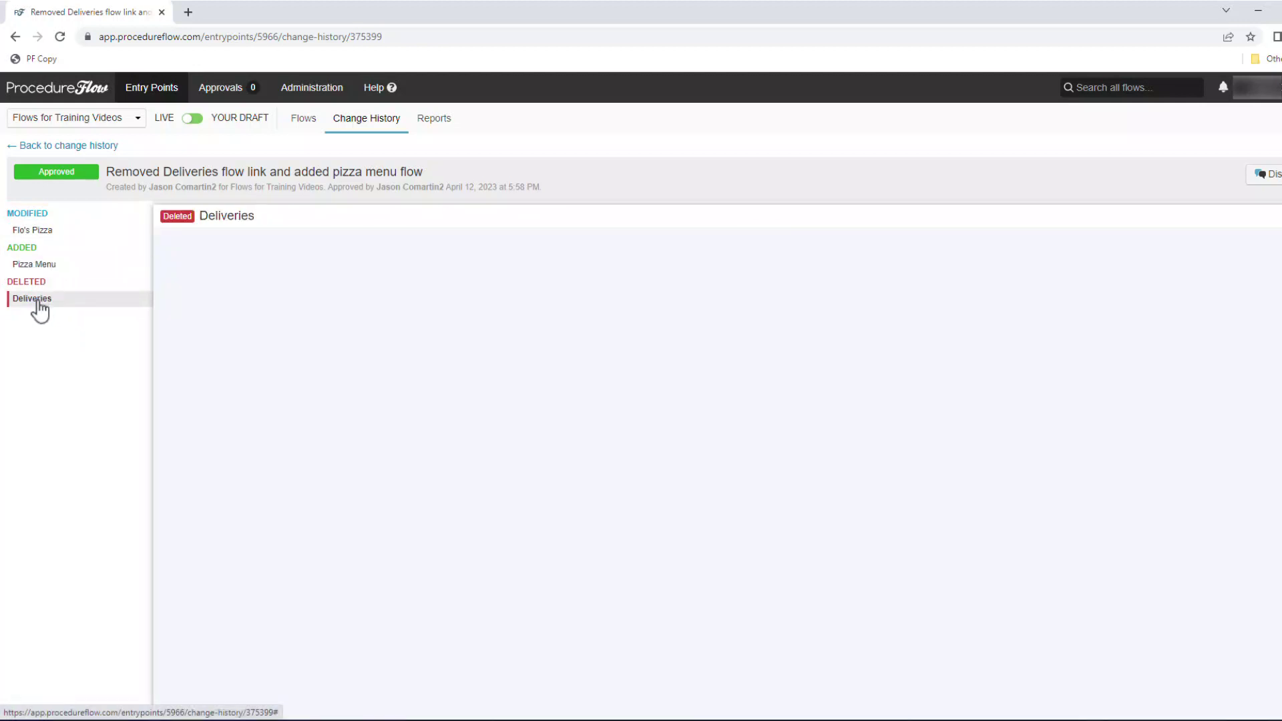
click(31, 231)
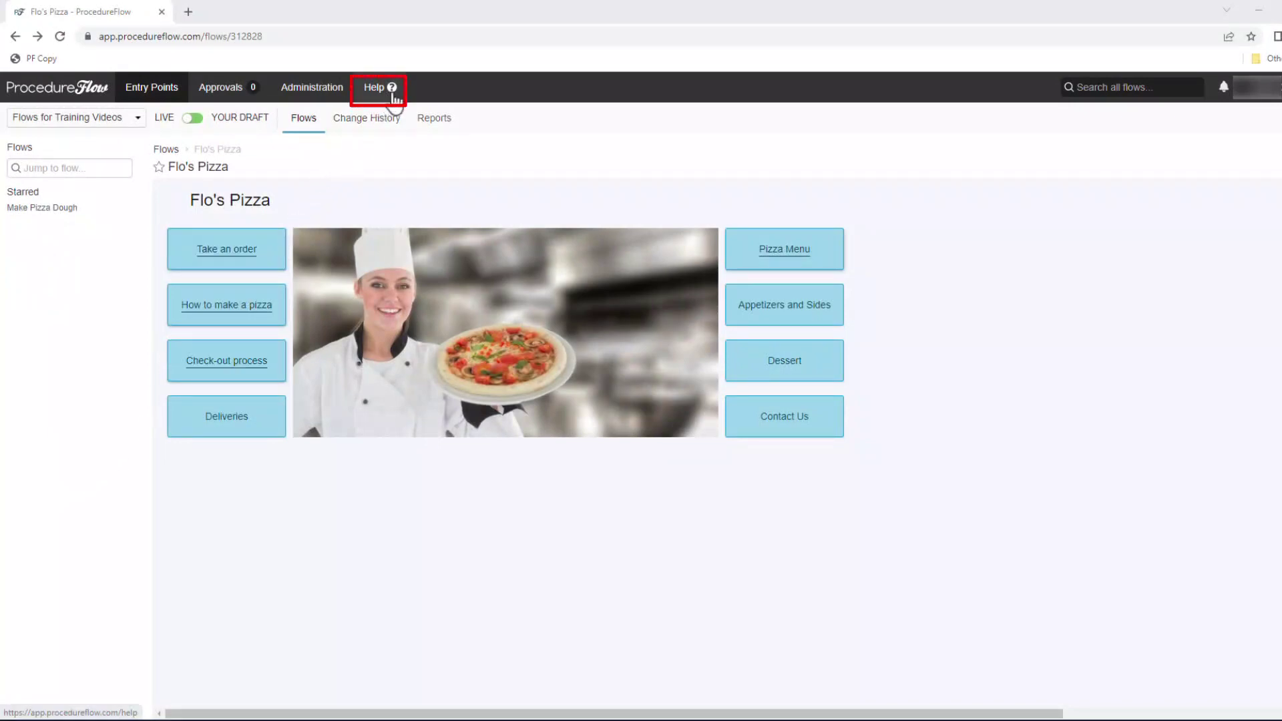
Go to help.procedureflow.com and look over its knowledge-base search and popular articles.
click(394, 98)
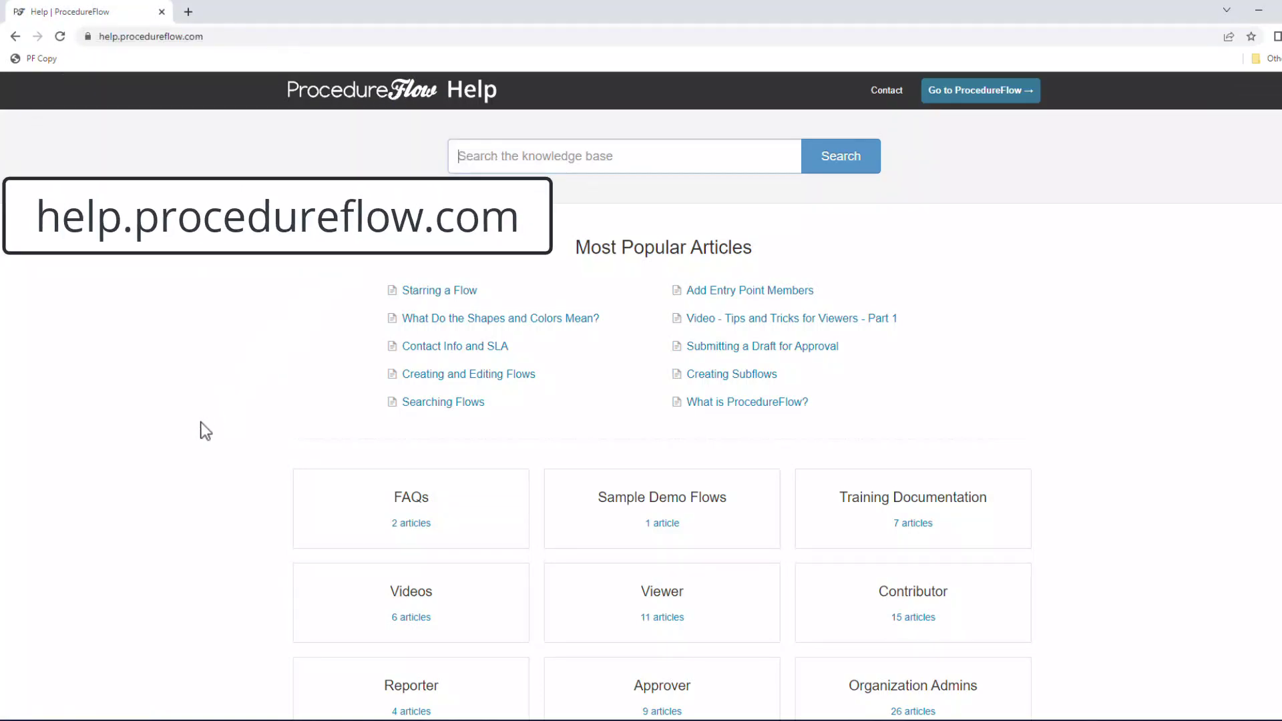
scroll(206, 430, down, 2)
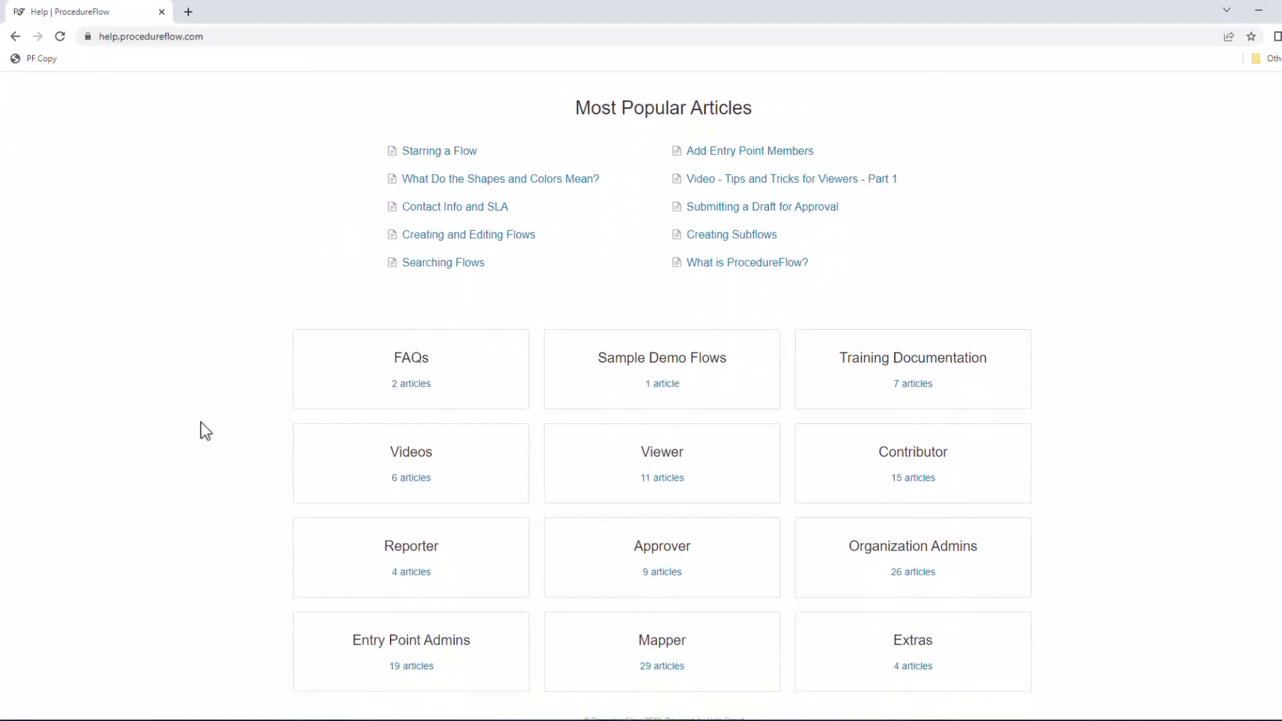
scroll(206, 431, up, 2)
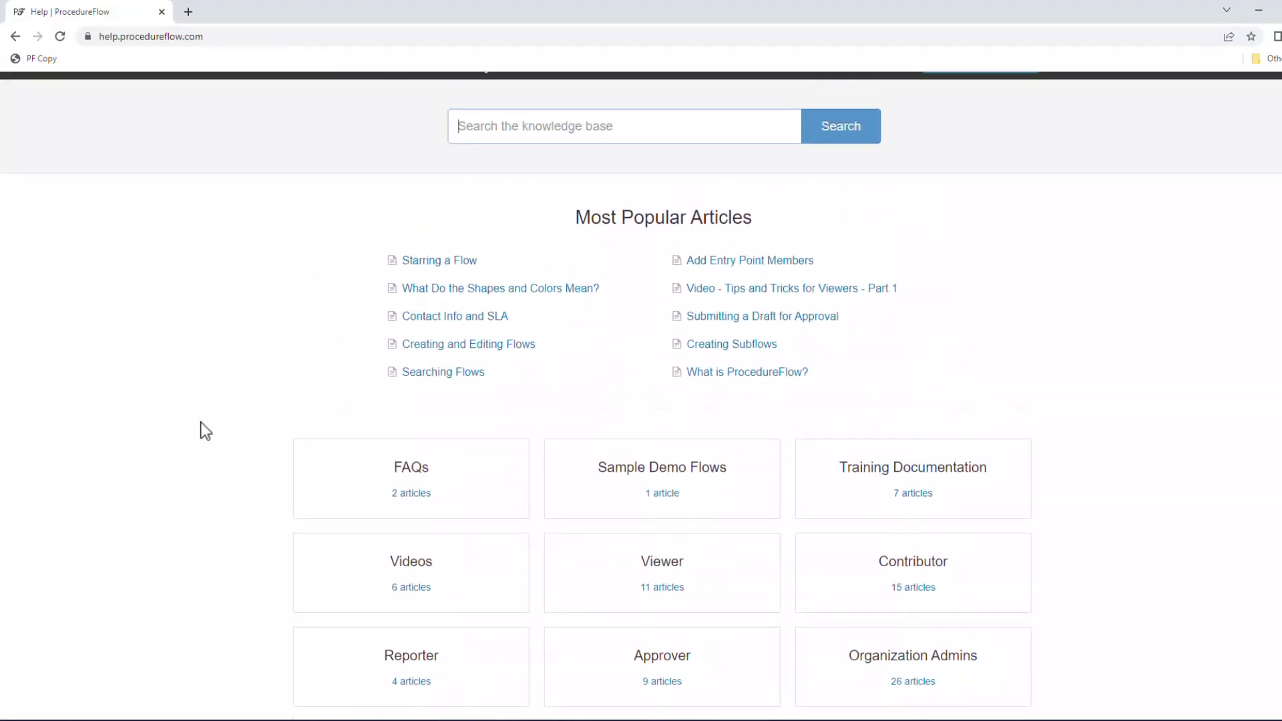
scroll(206, 431, up, 1)
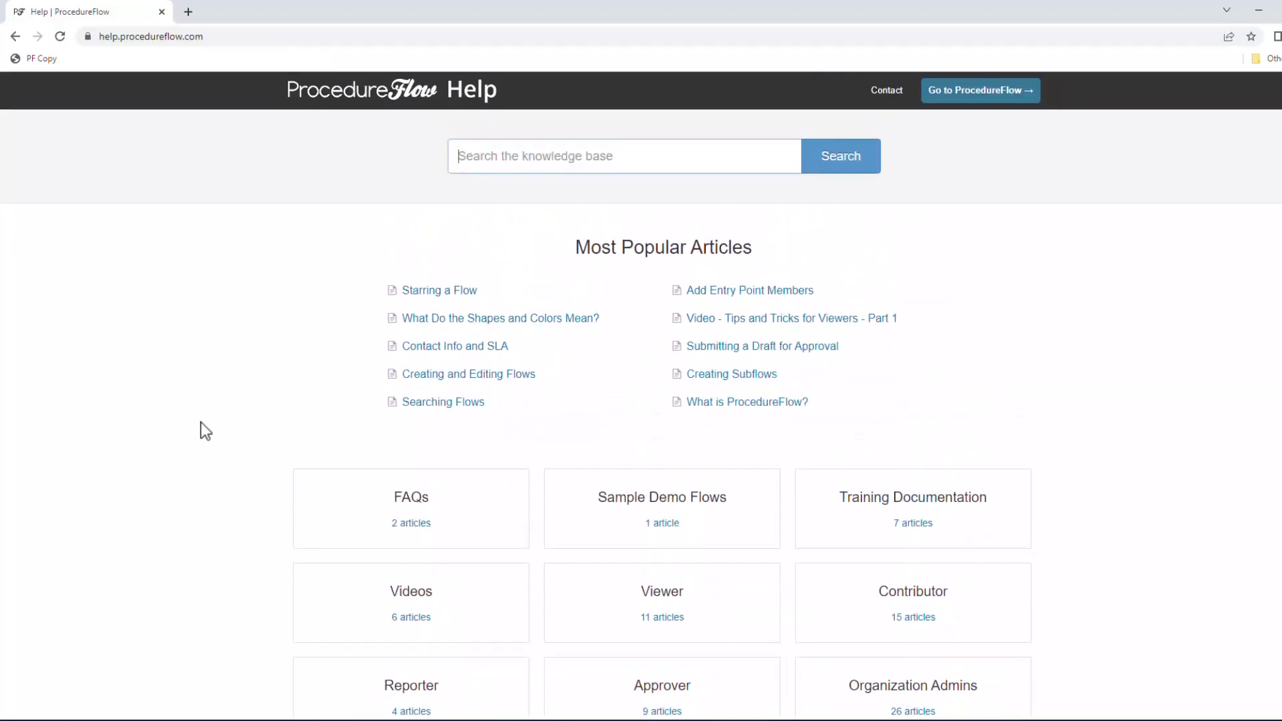